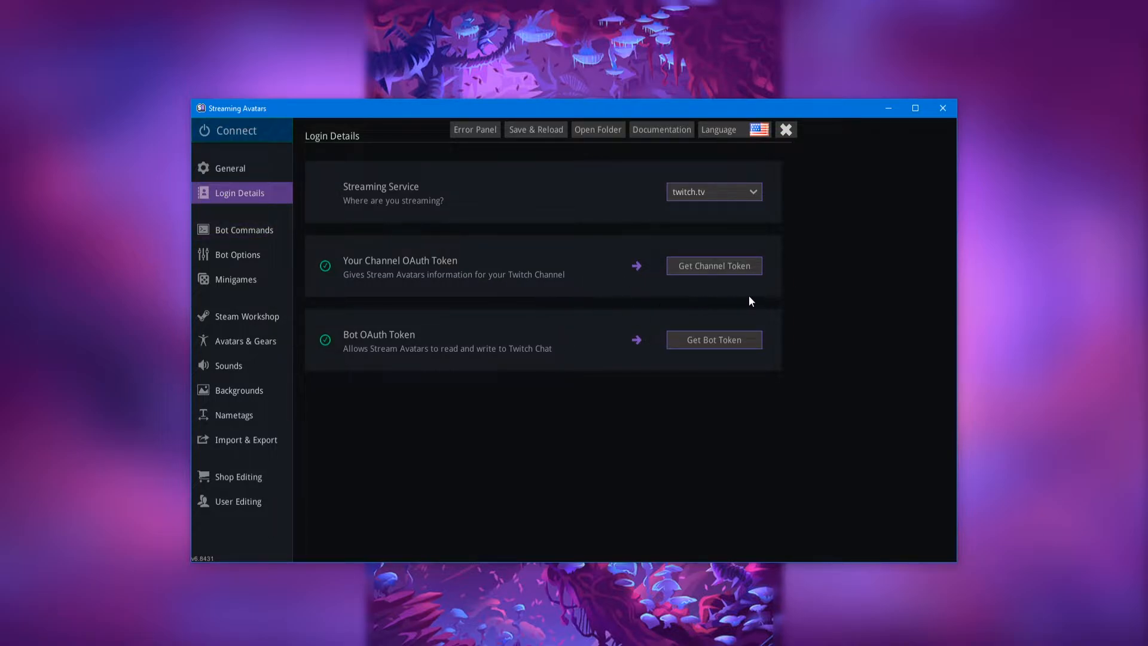
Request the channel OAuth token, authorize Stream Avatars Channel on Twitch, and close the success page.
click(722, 265)
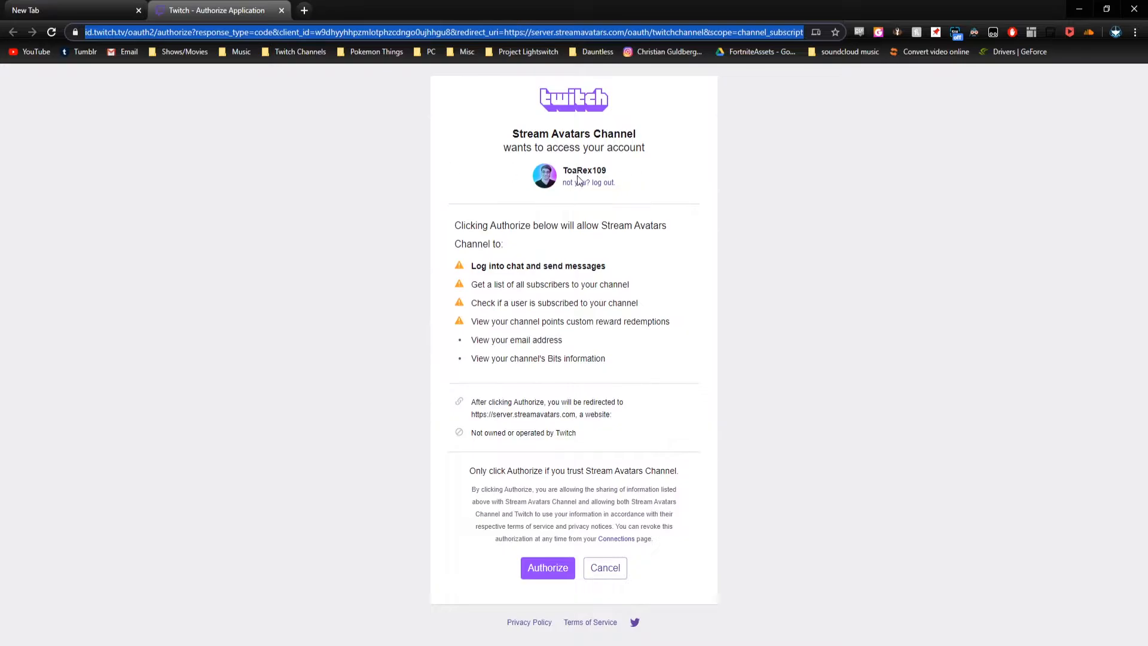
click(541, 575)
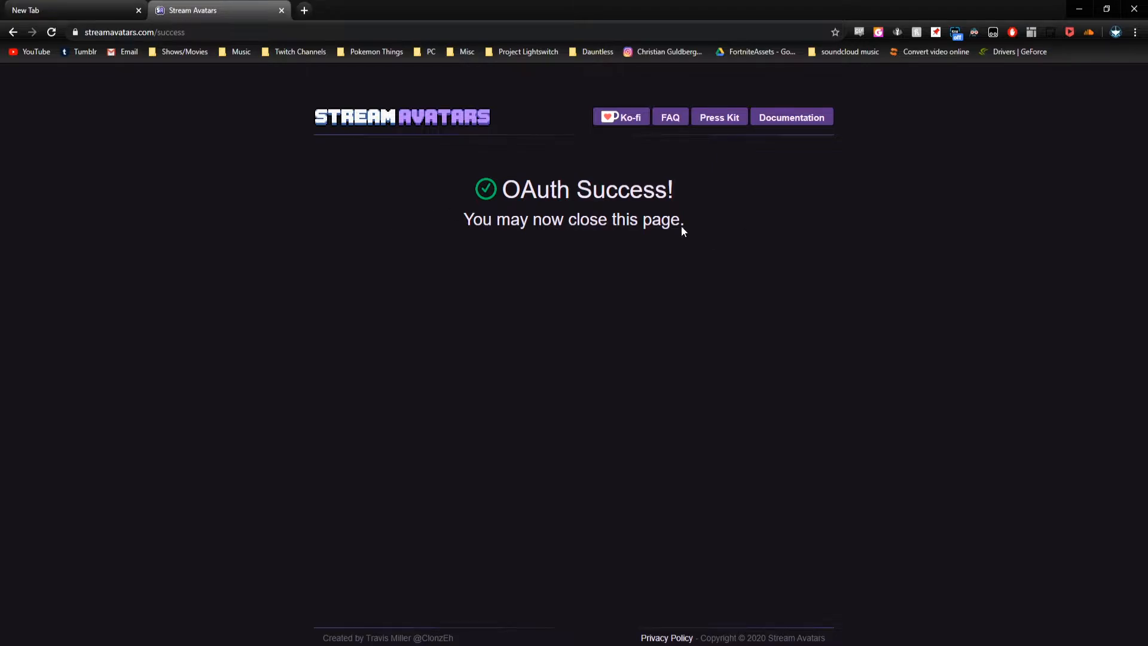
drag(630, 222, 390, 226)
click(392, 253)
click(1134, 8)
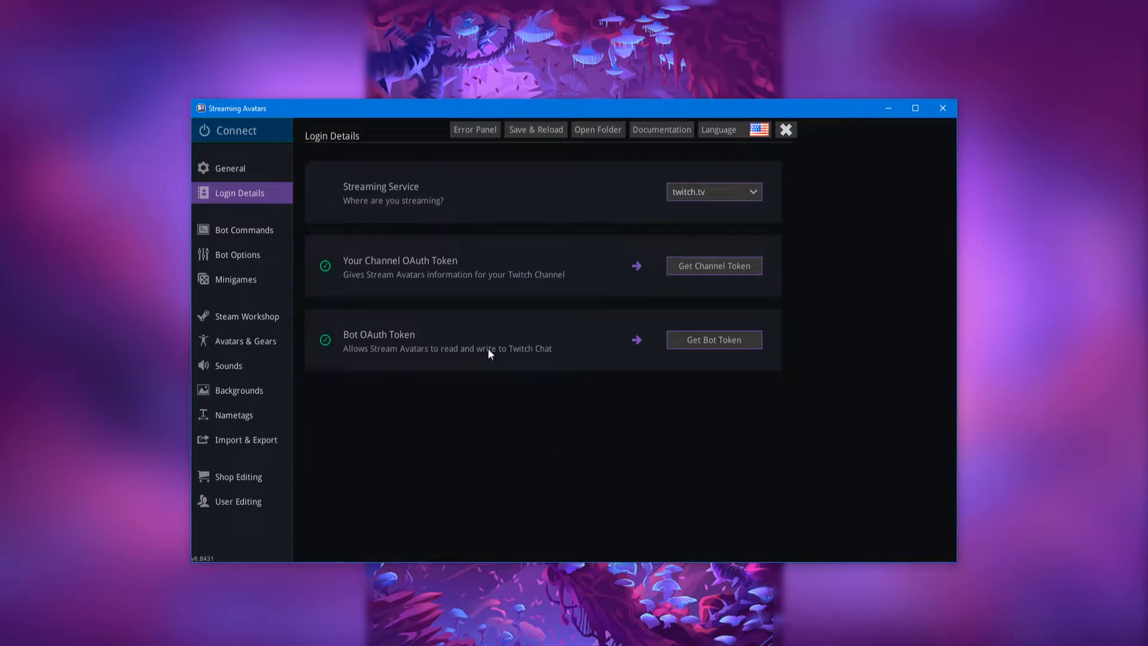
Create a new custom bot command named "Mass Dance".
click(266, 233)
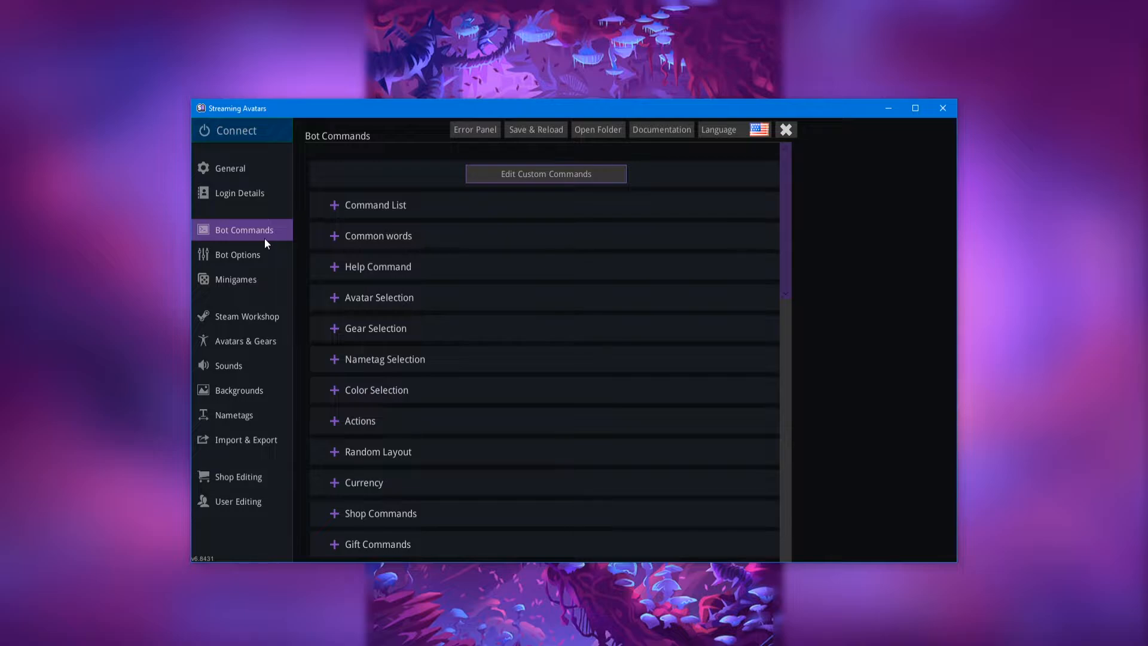
click(559, 179)
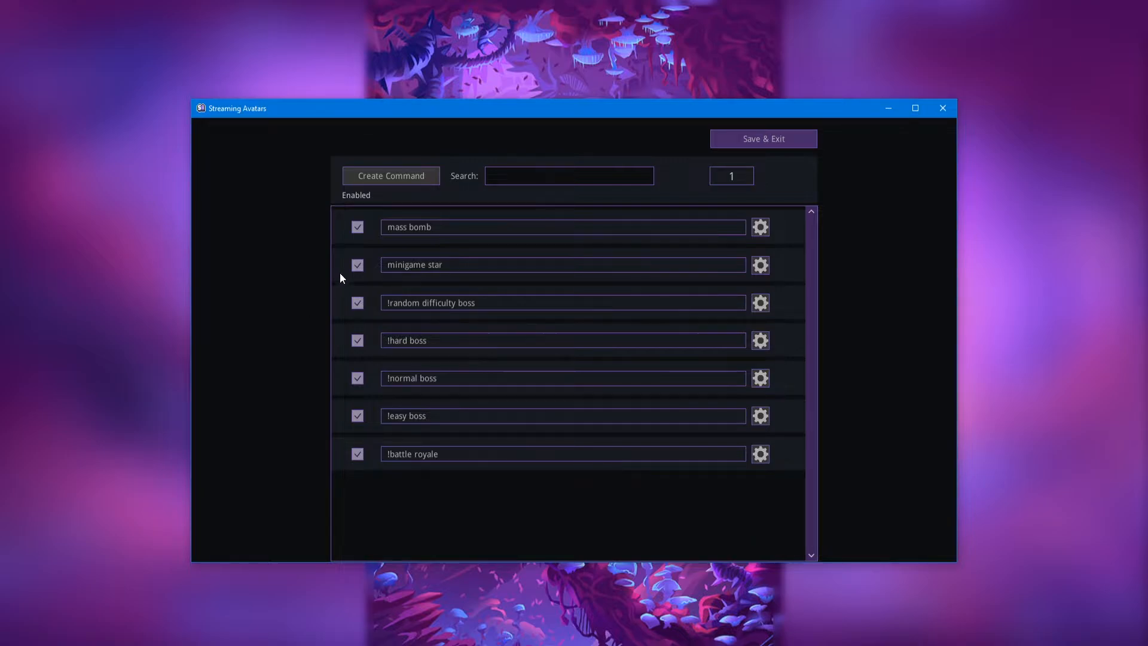
click(385, 177)
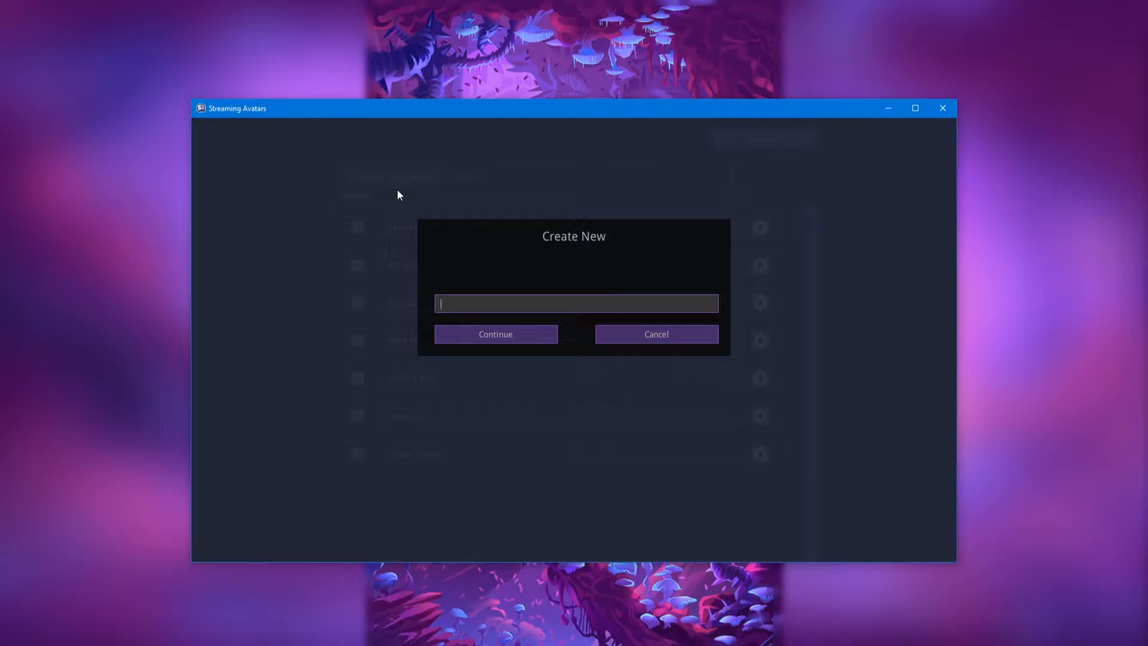
text(Mass Dance)
click(488, 333)
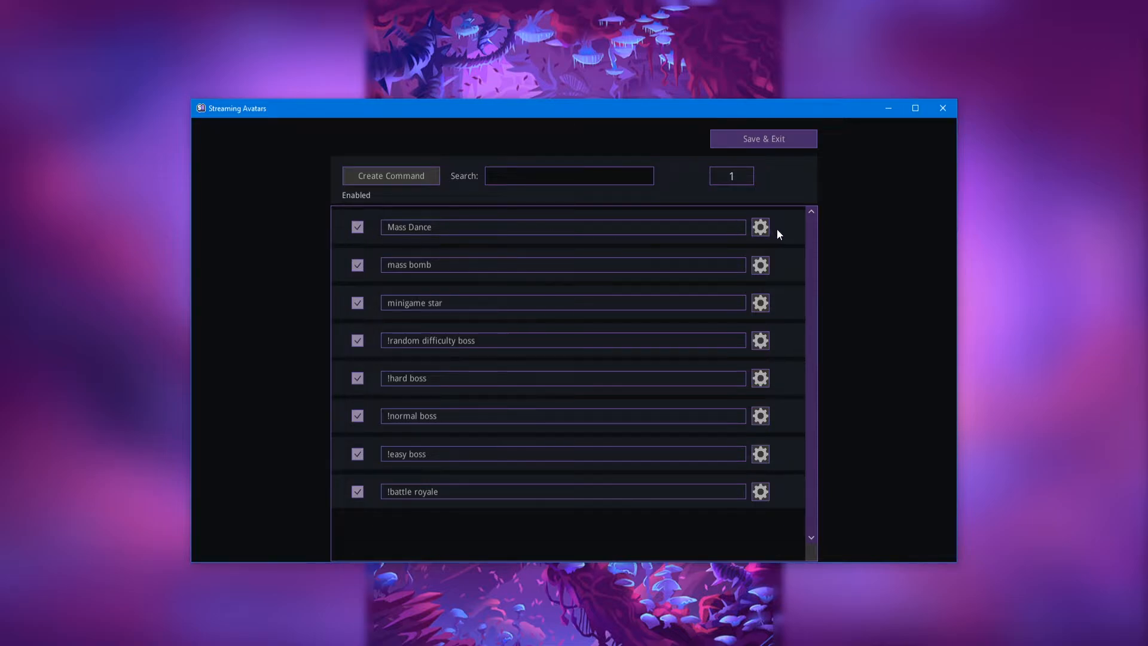
Open the Mass Dance command for editing and add the alias "Dance Party".
click(761, 231)
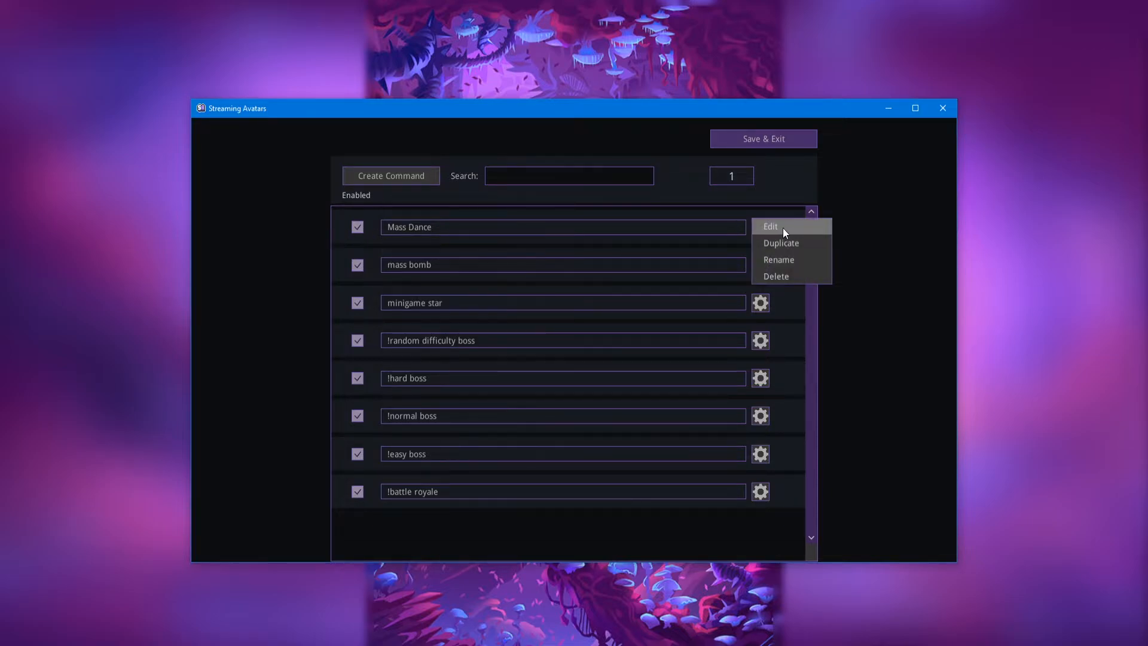
click(790, 227)
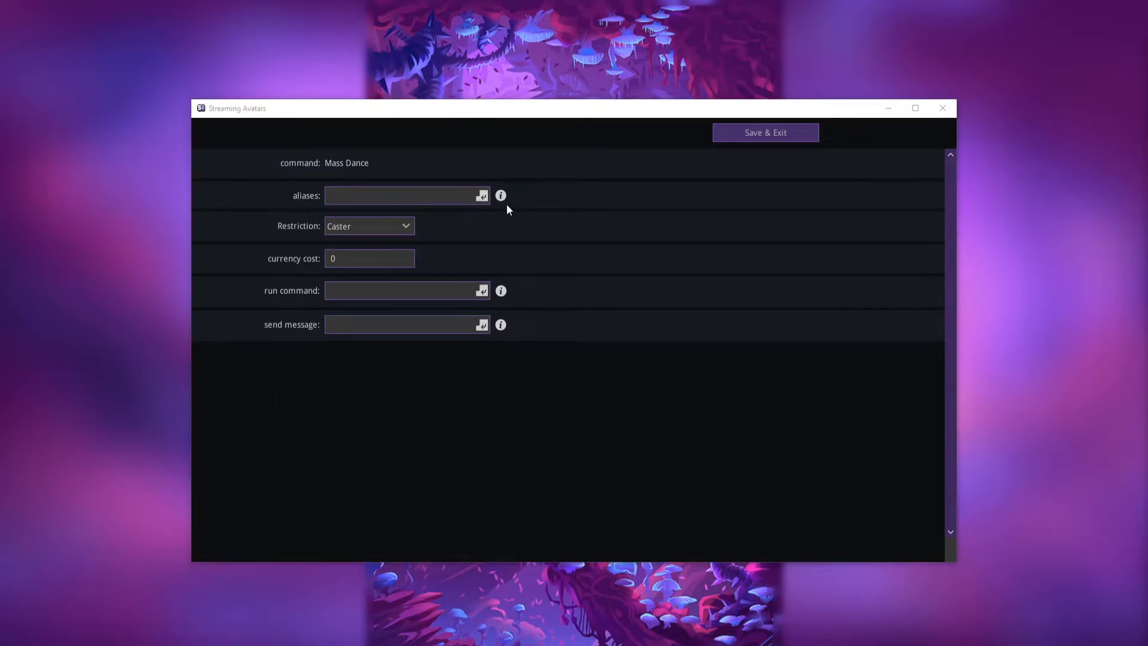
click(410, 202)
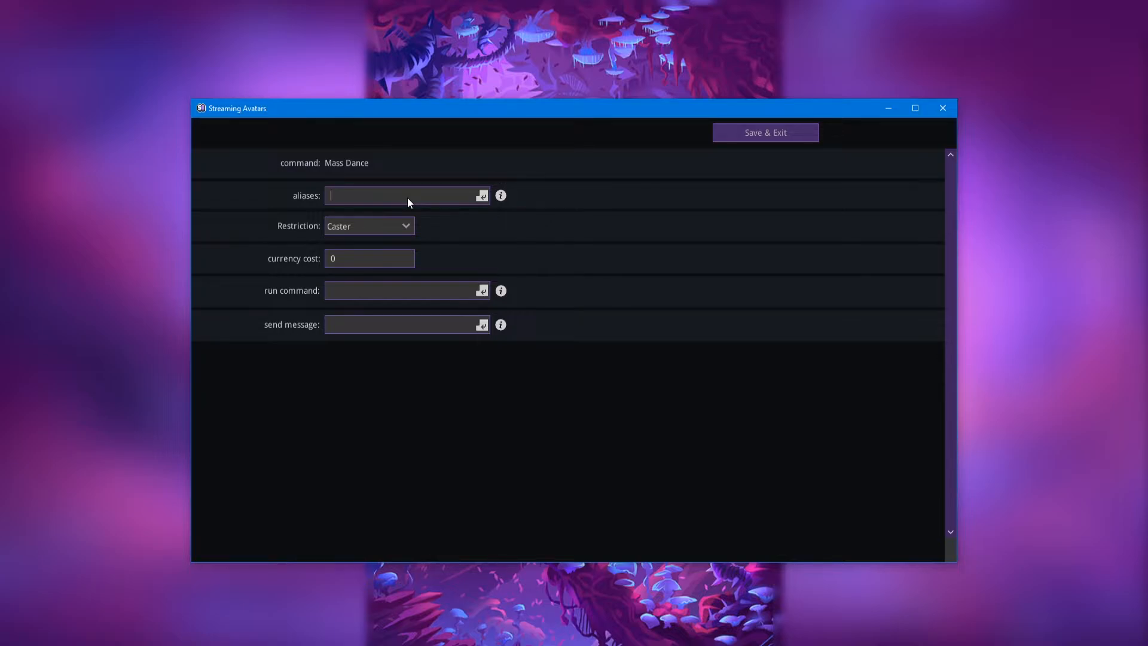
text(Dance Party)
key(Return)
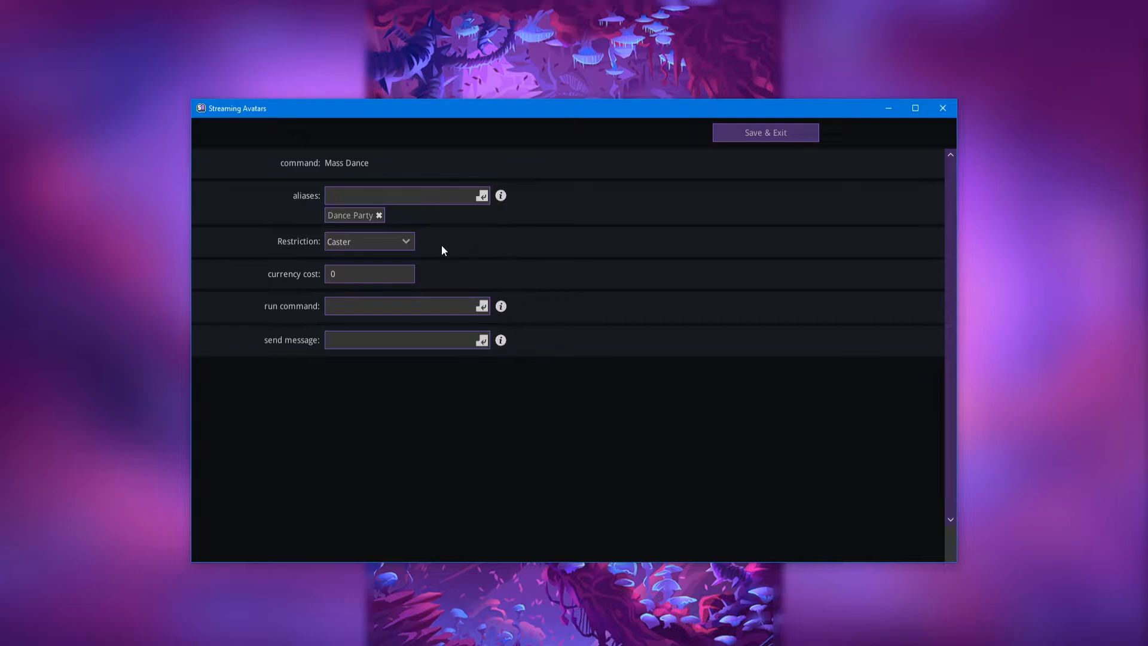
Make the Mass Dance command run "!mass dance" and send the message "Dance Party!".
click(375, 243)
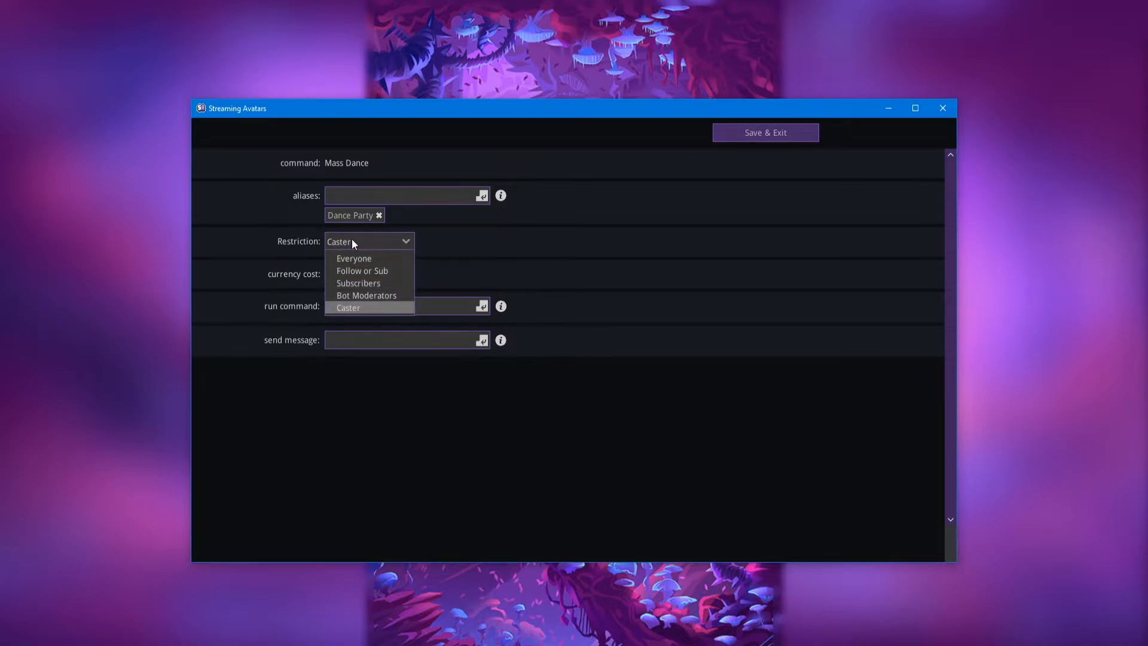
click(353, 242)
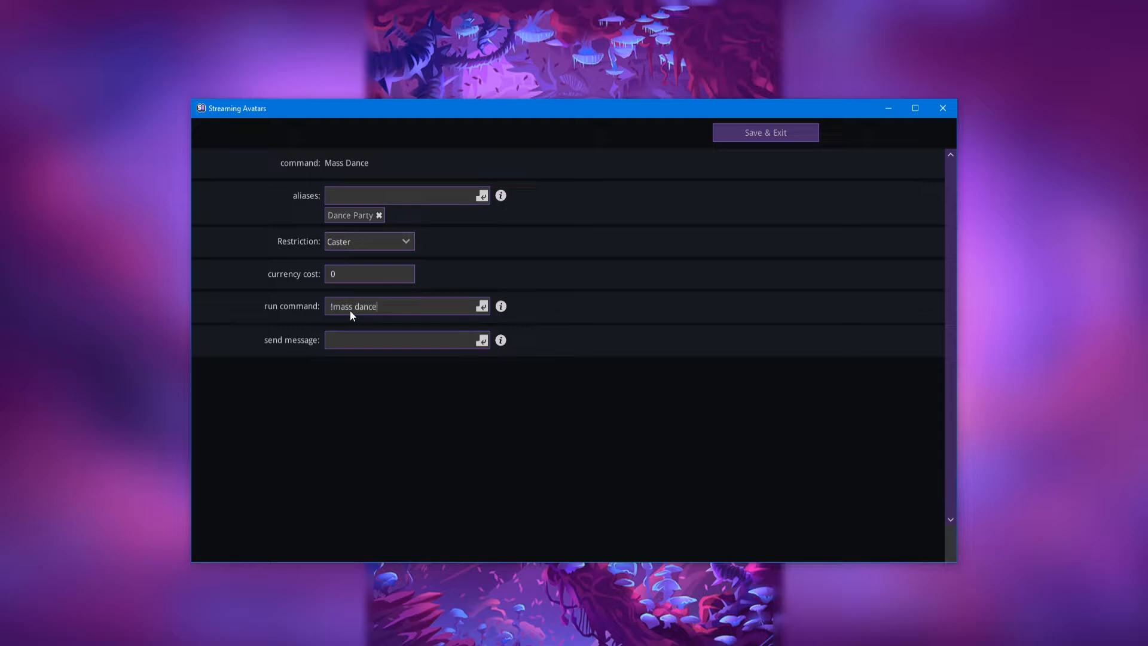
key(Return)
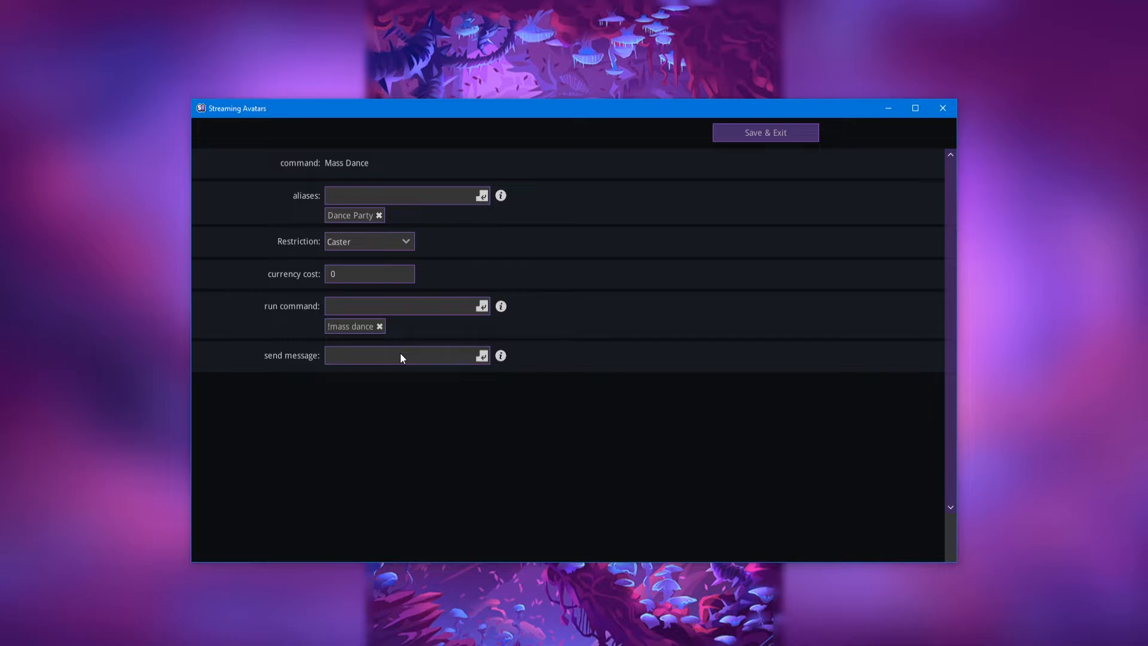
text(Dance Party!)
key(Return)
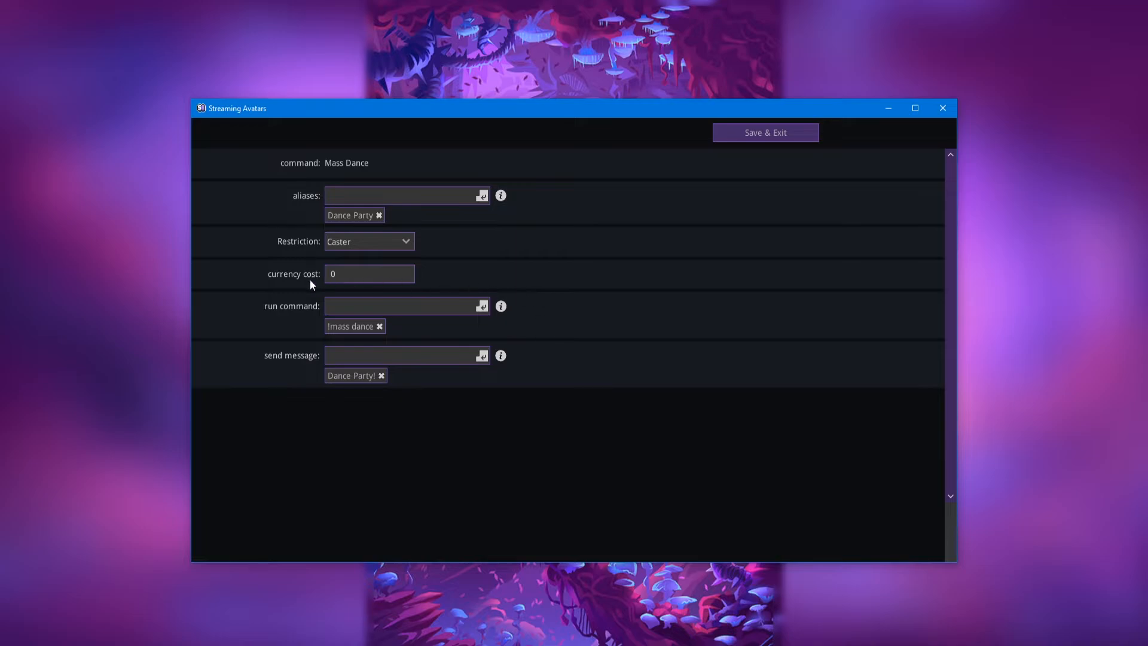
Try replacing the Mass Dance run command with a currency command that targets the user with an amount of 500.
click(382, 326)
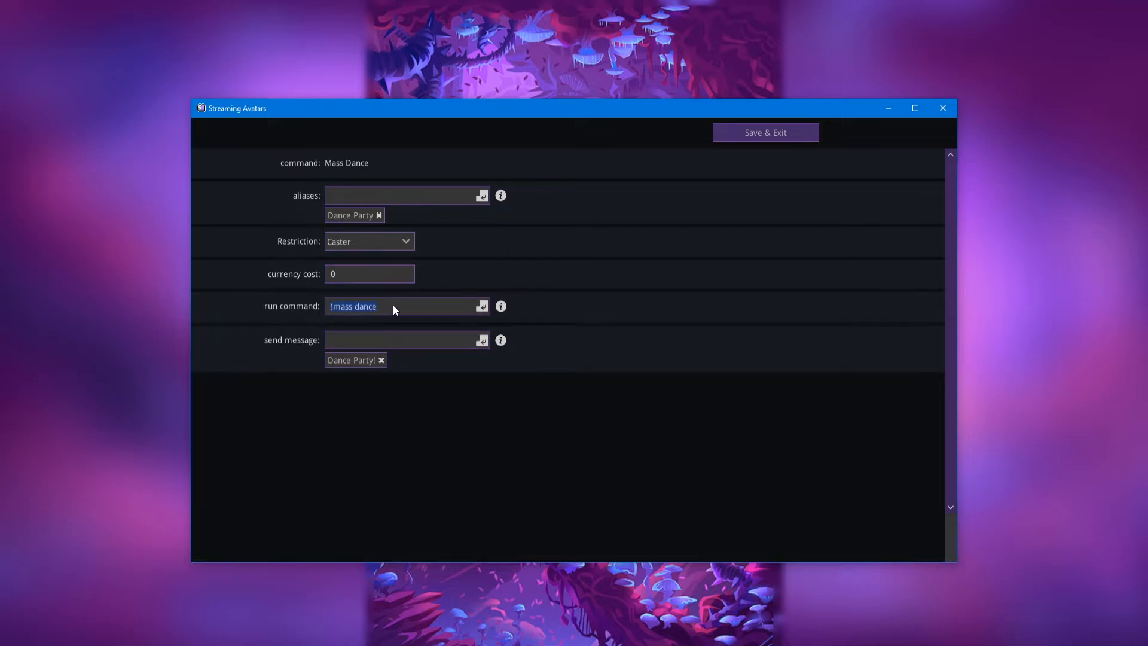
key(BackSpace)
text(!curre)
text(:user} 500)
key(Return)
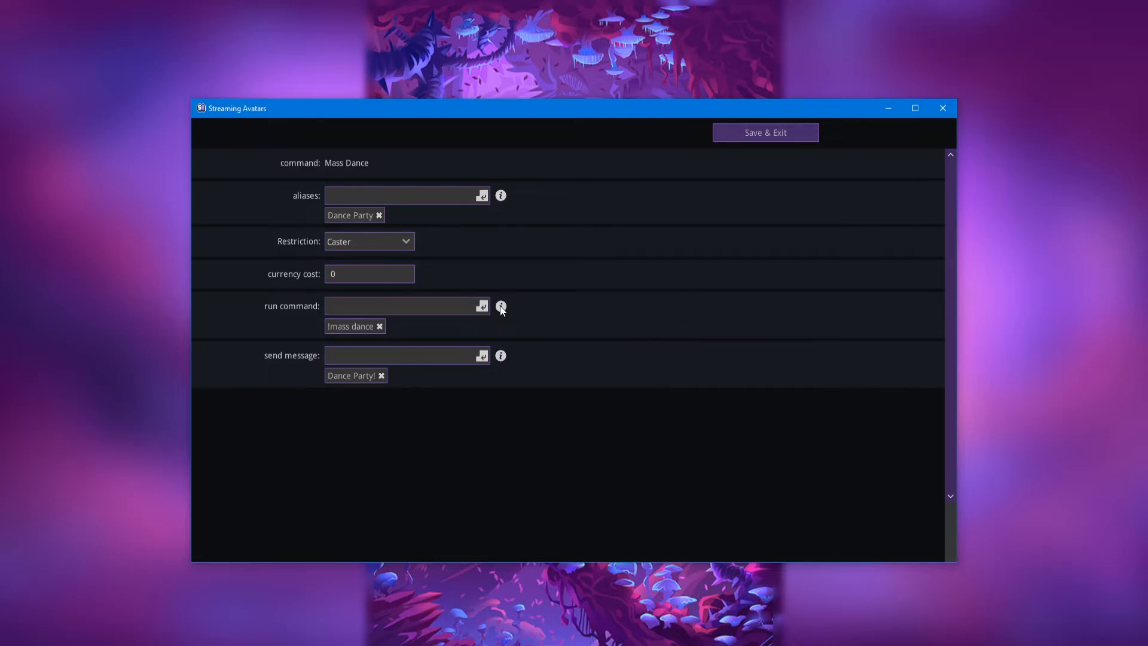
mouse_move(502, 195)
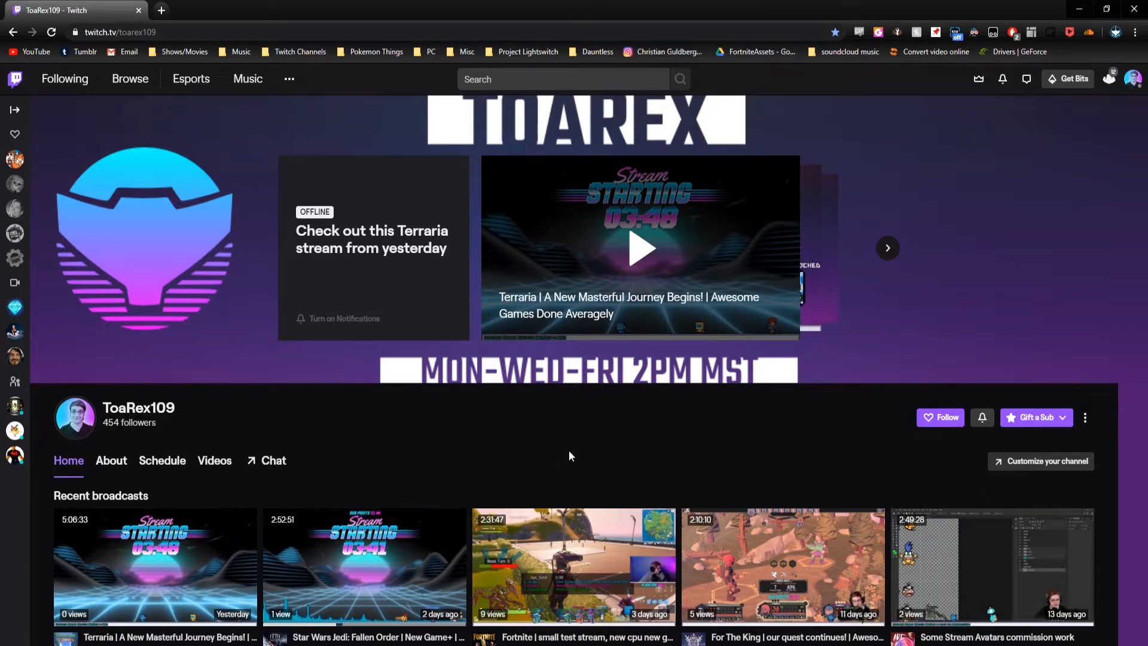
Switch to Twitch and open the Channel Points reward management page in the Creator Dashboard.
click(1134, 82)
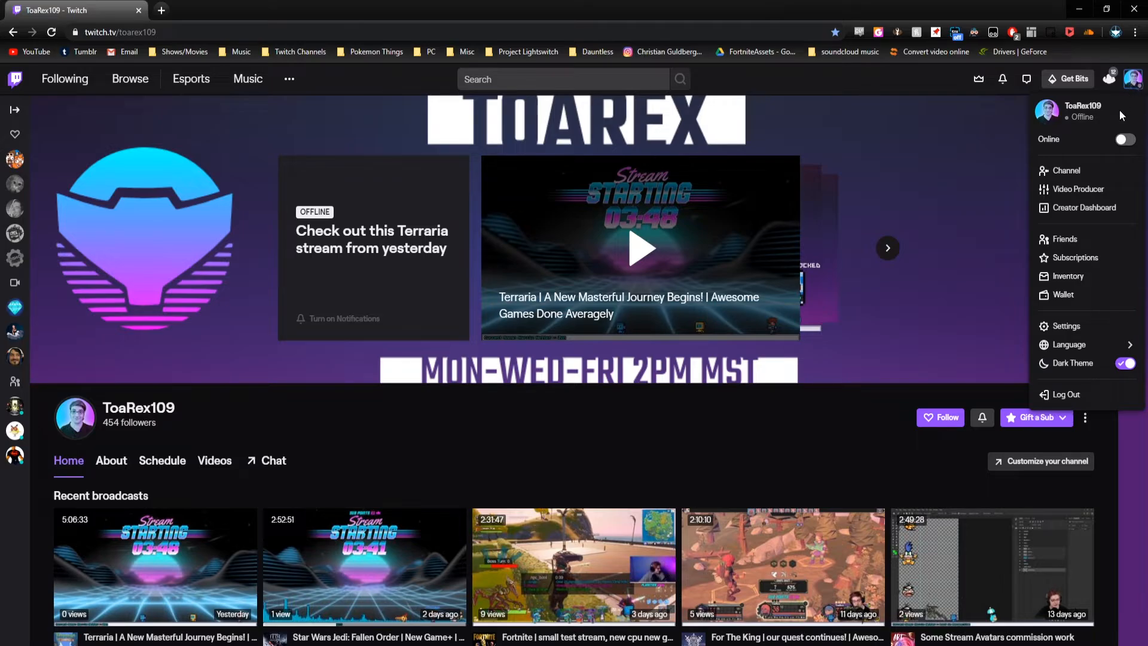
click(1089, 209)
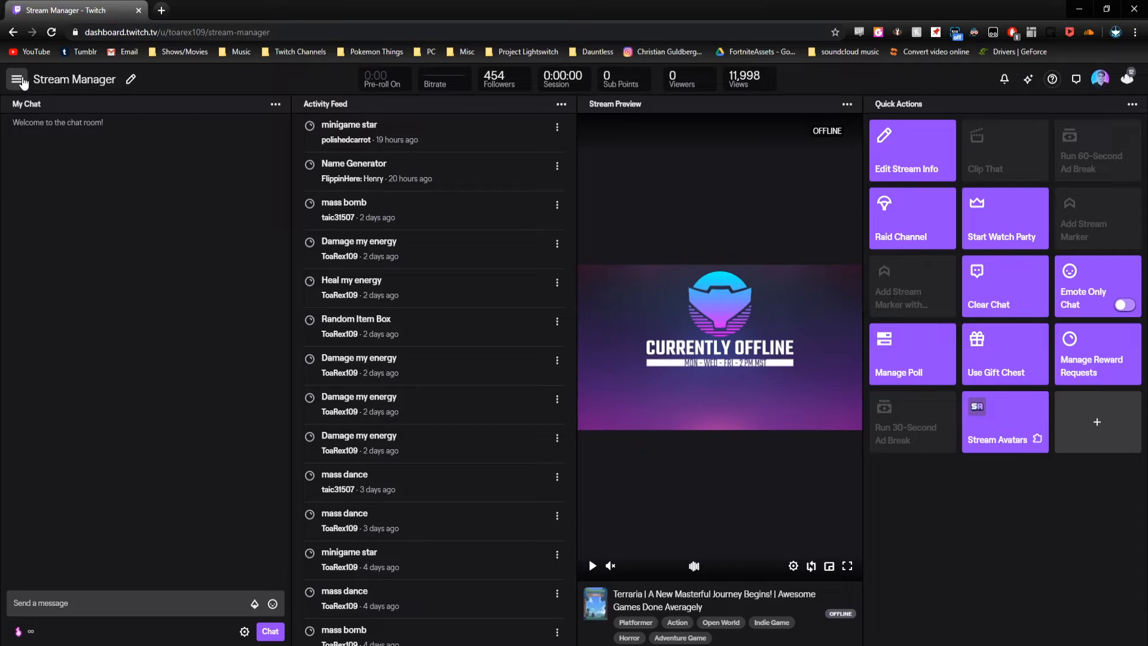
click(18, 79)
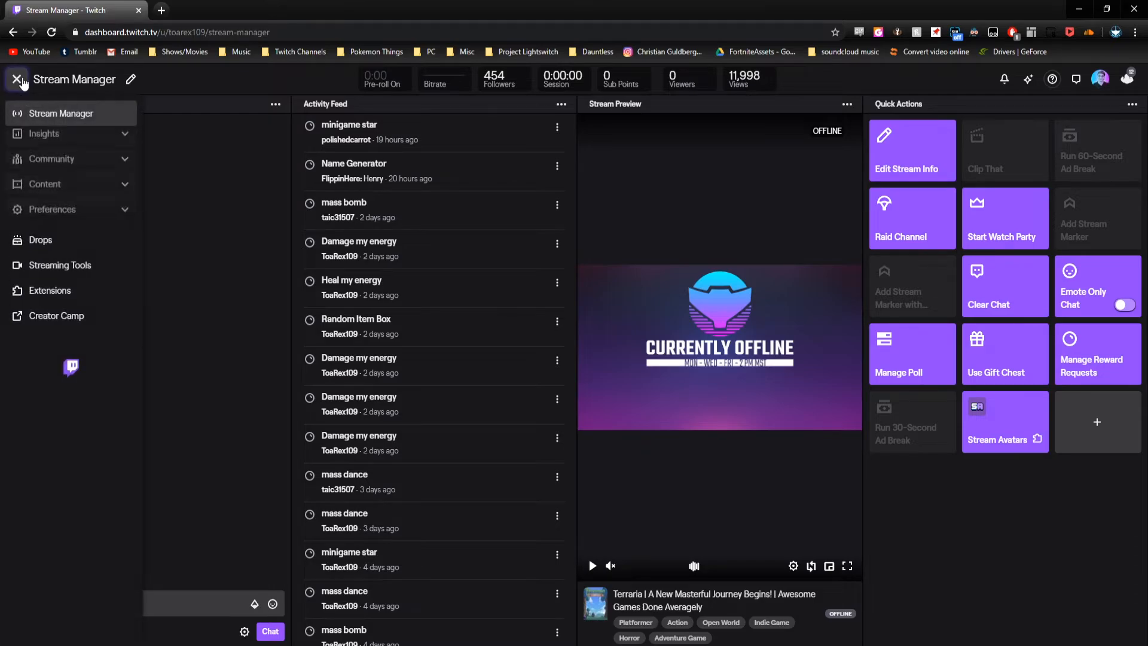
click(108, 164)
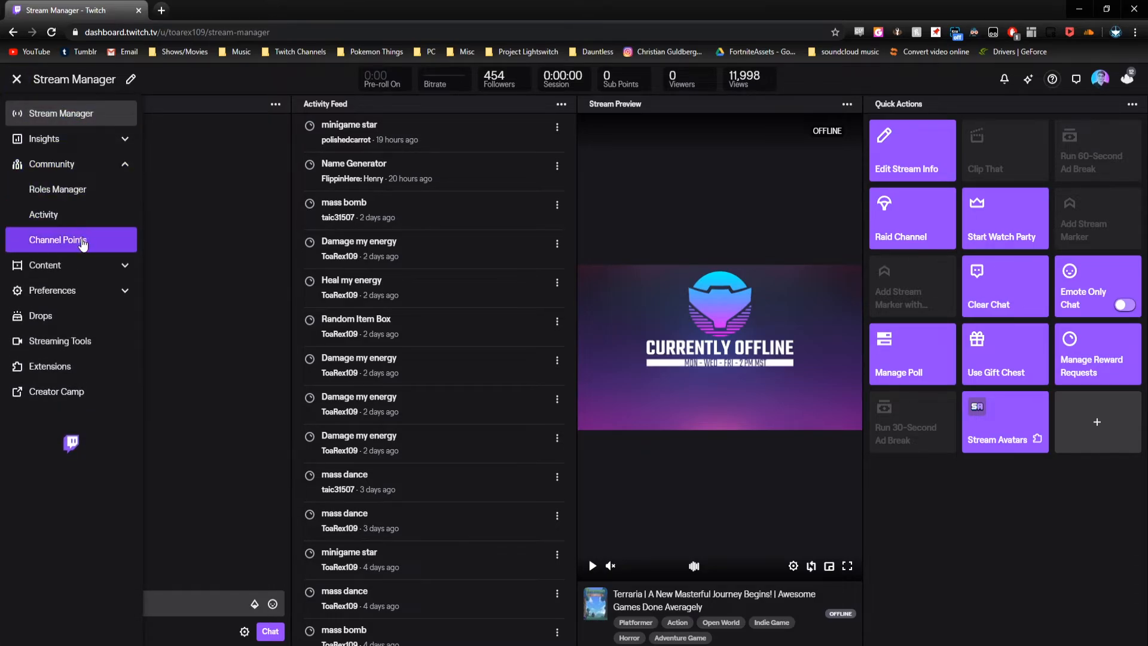
click(84, 240)
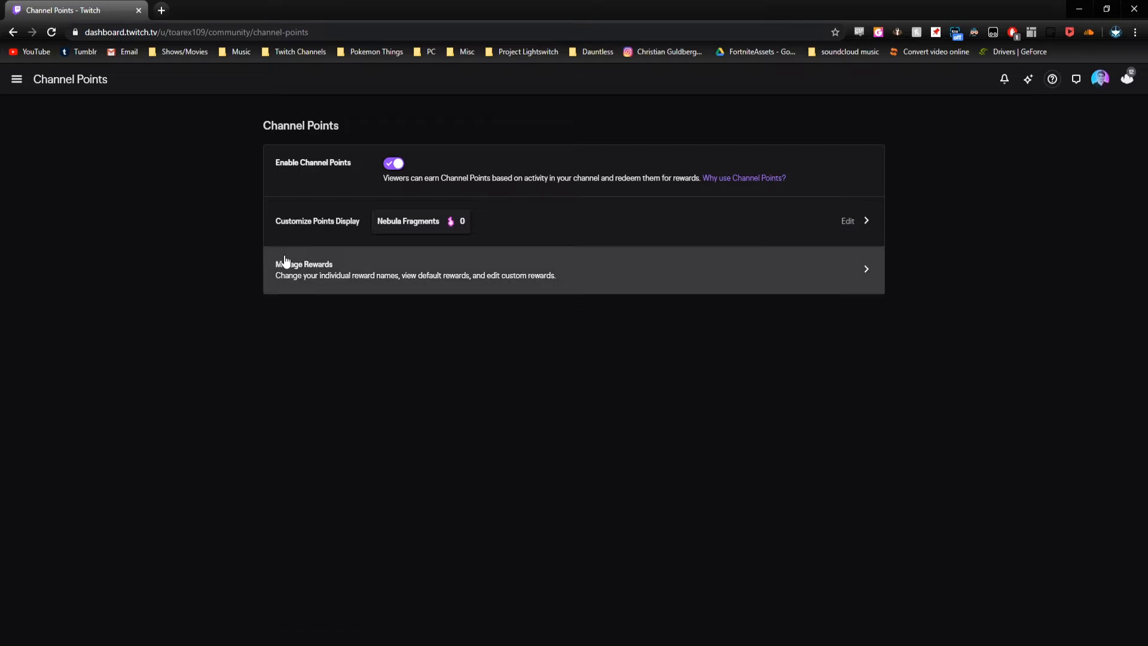
click(354, 281)
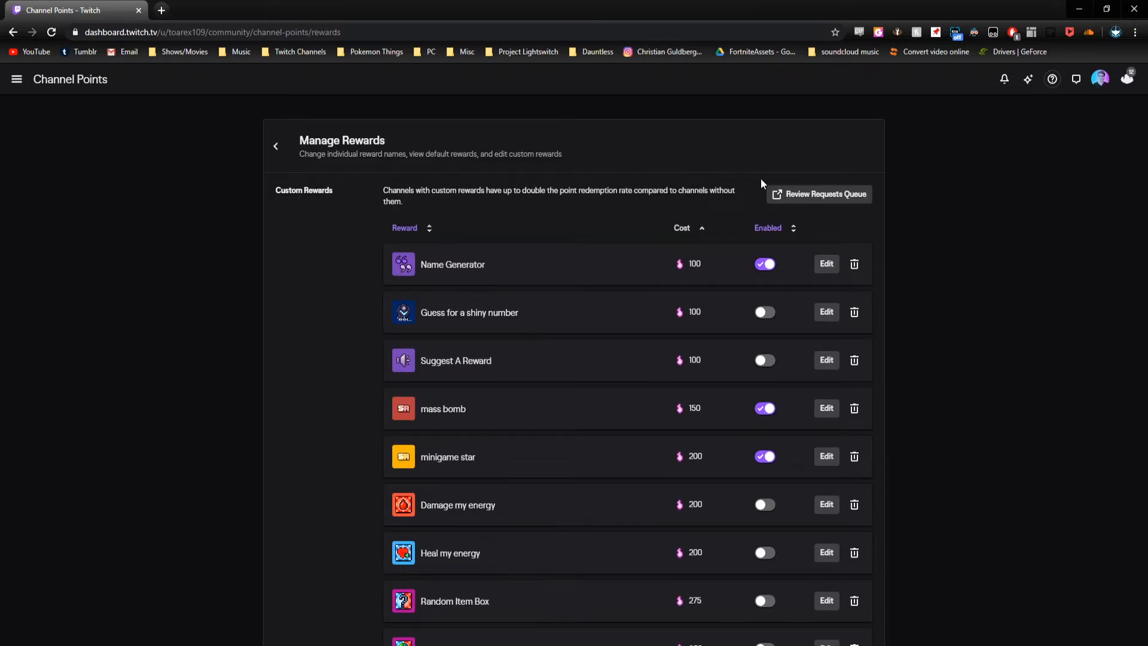
Start creating a new custom reward at the end of the custom rewards list.
scroll(325, 417, down, 20)
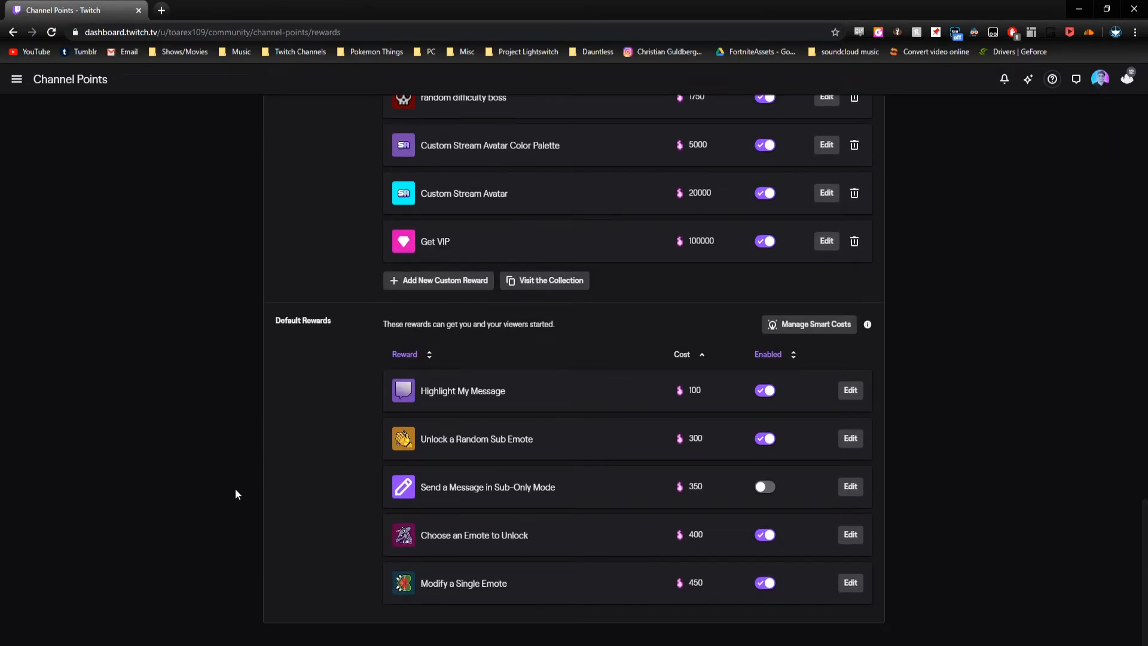
scroll(295, 447, up, 1)
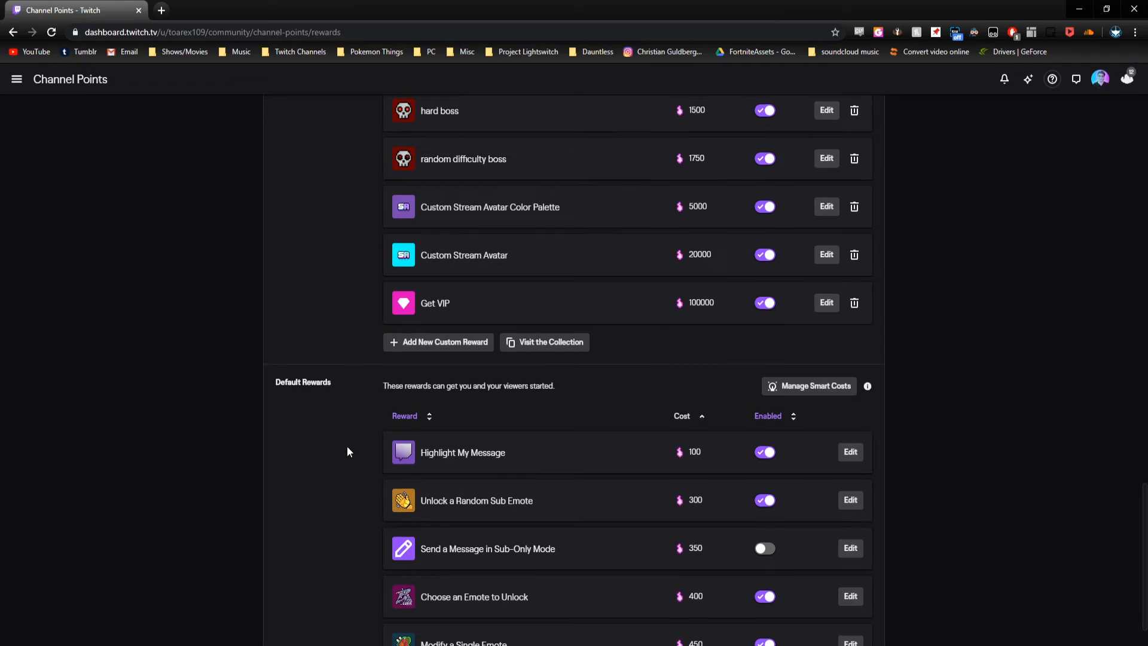
scroll(349, 451, up, 1)
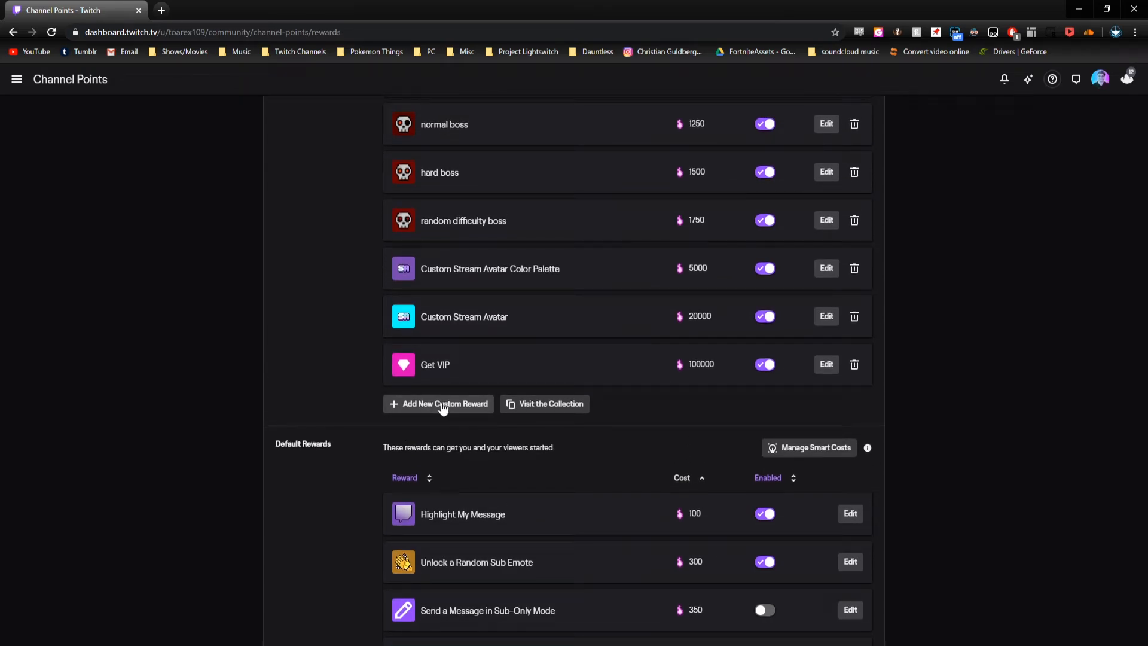
click(443, 407)
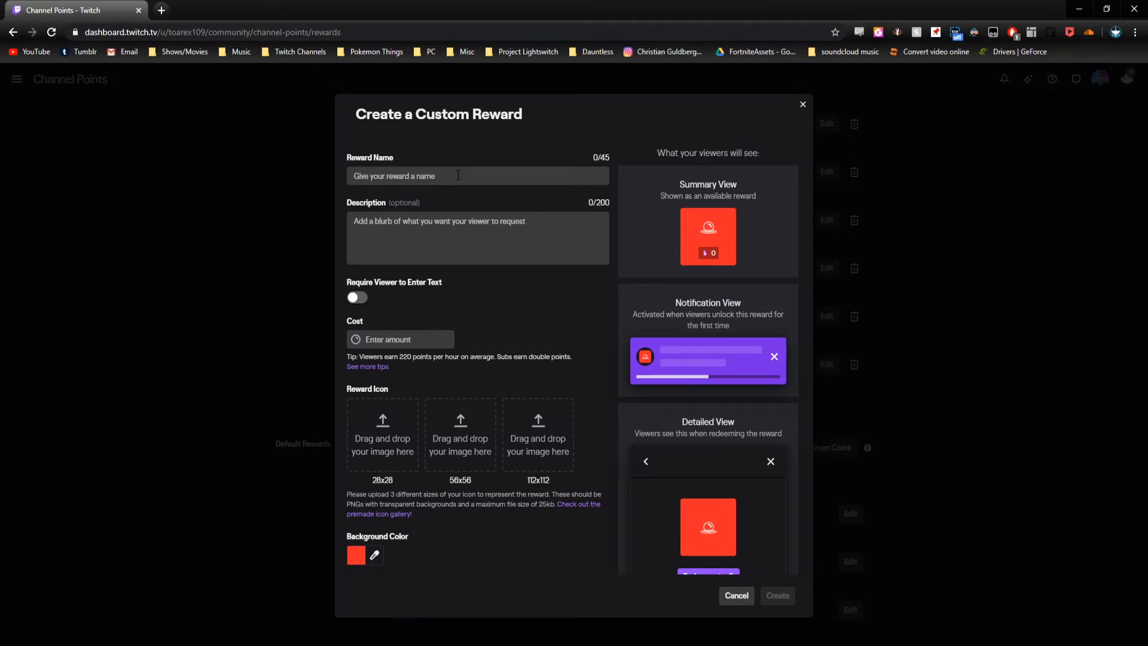
click(458, 175)
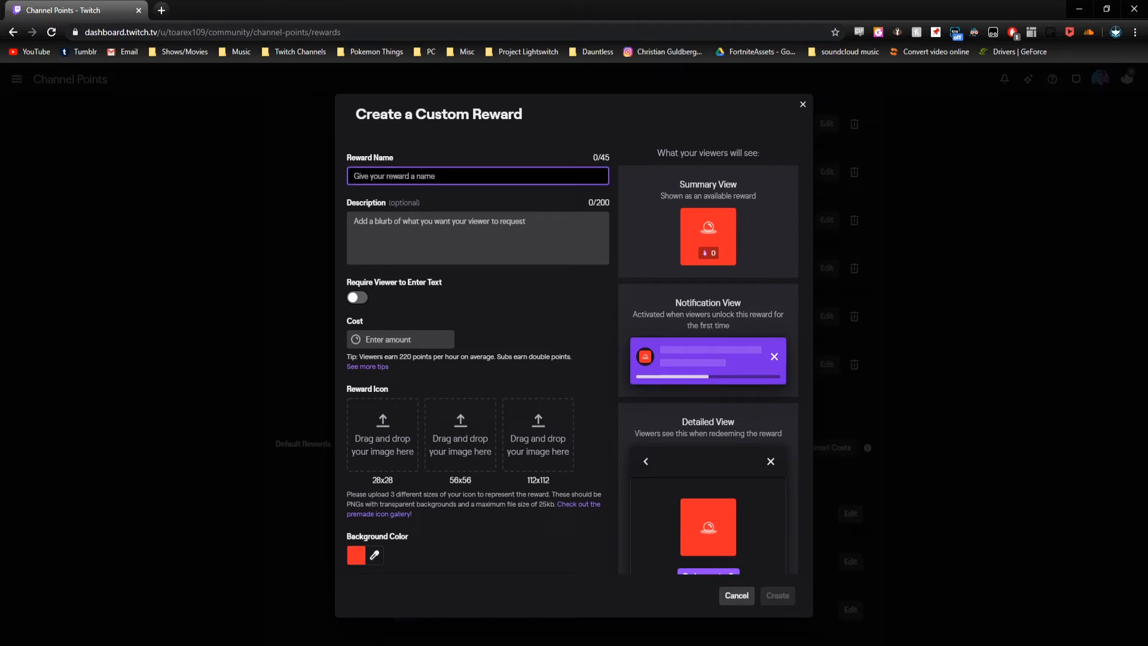
text(Mass Dance)
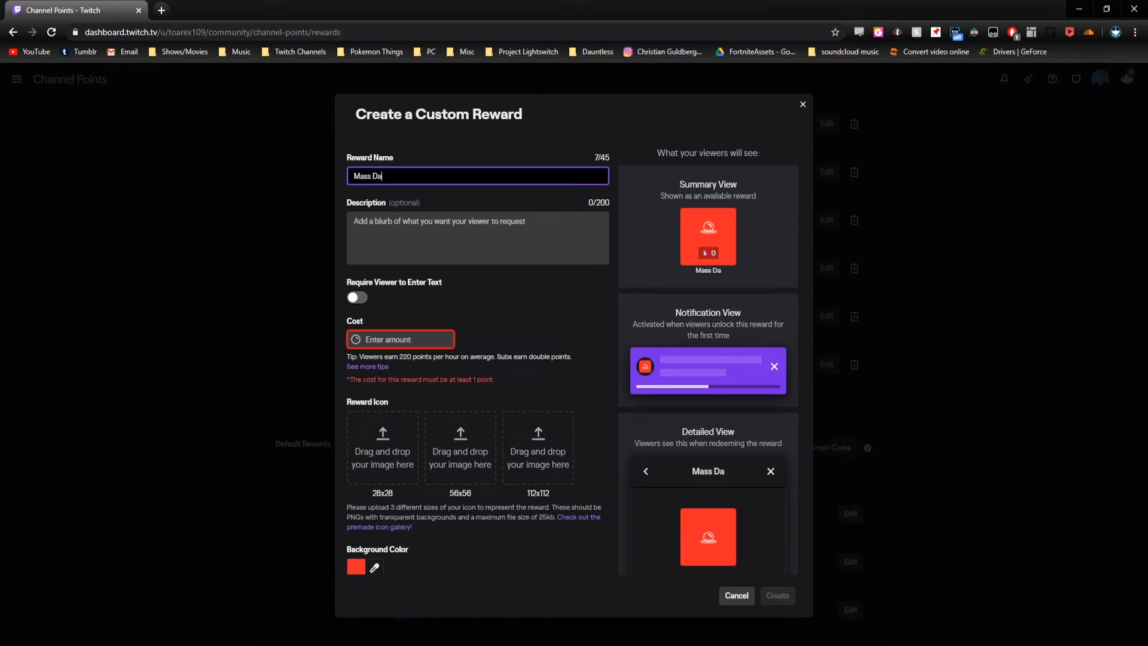
key(BackSpace)
key(BackSpace)
key(BackSpace)
key(BackSpace)
key(BackSpace)
key(BackSpace)
key(BackSpace)
key(BackSpace)
key(BackSpace)
key(BackSpace)
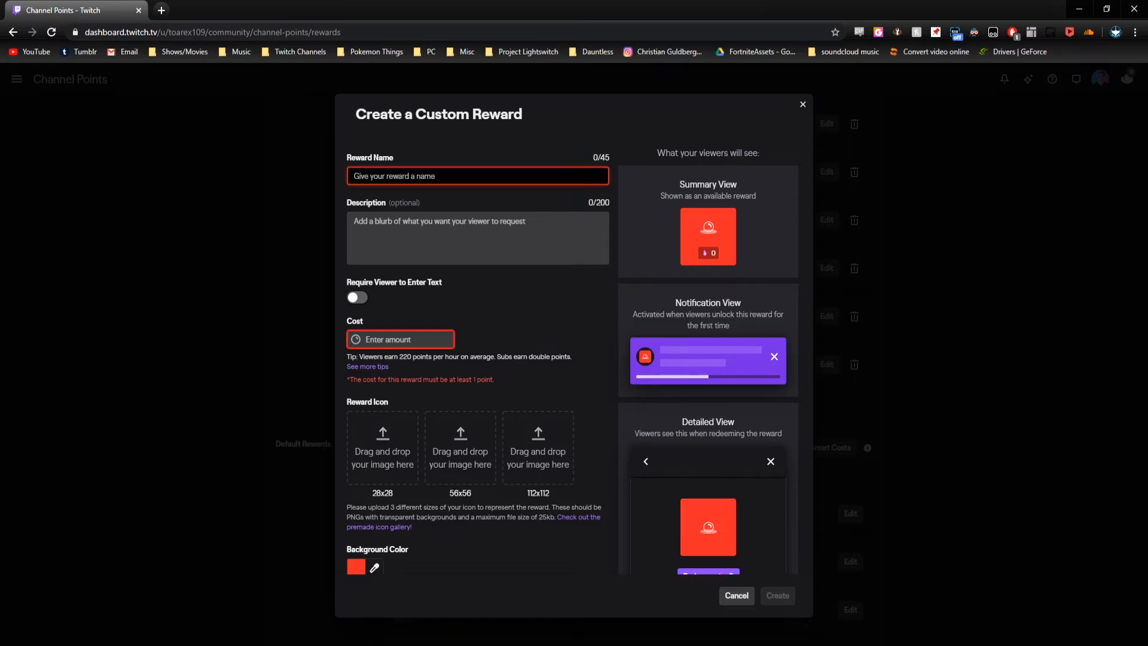
Name the custom reward "Dance Party" and look over the remaining reward options.
text(Dance)
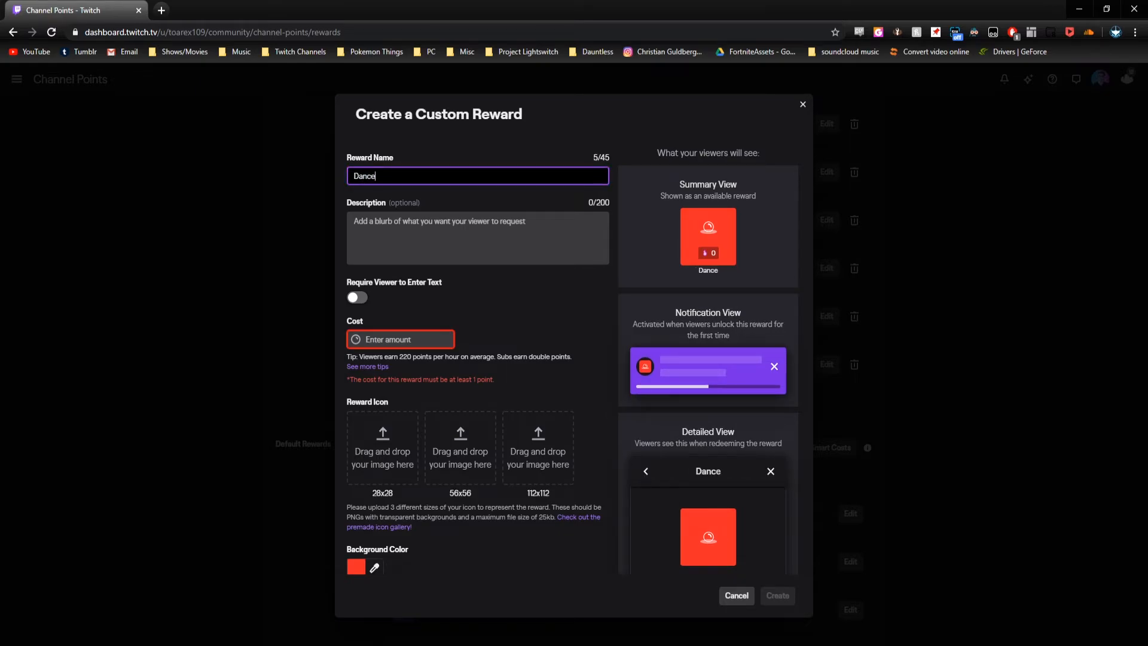
text( Party)
key(BackSpace)
text(y)
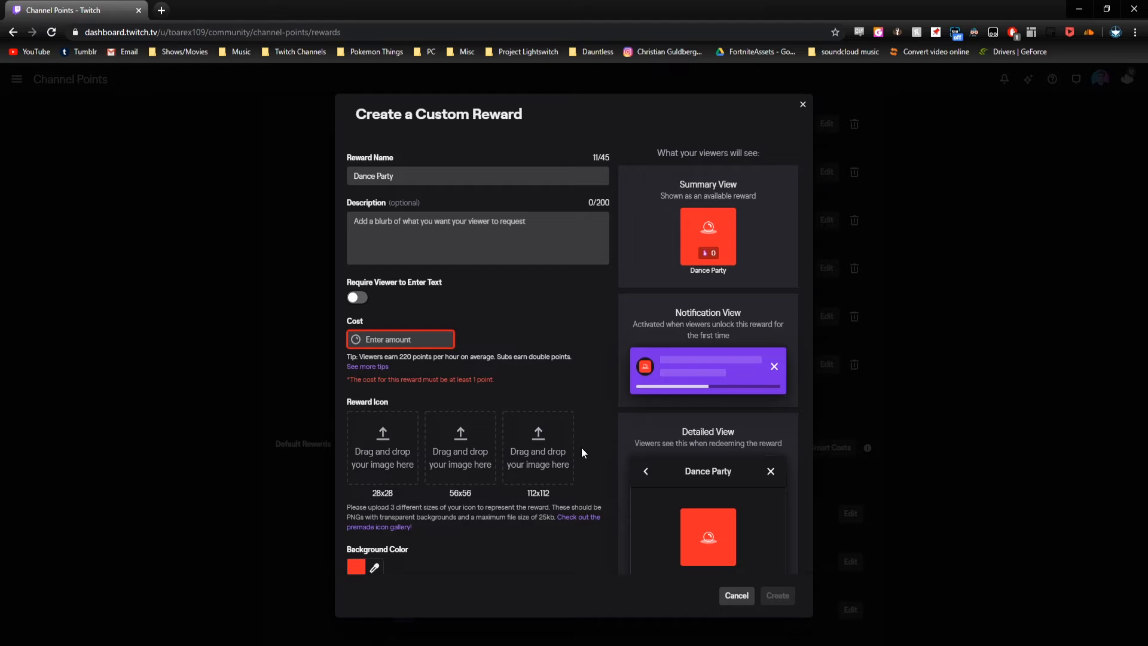
scroll(581, 447, down, 2)
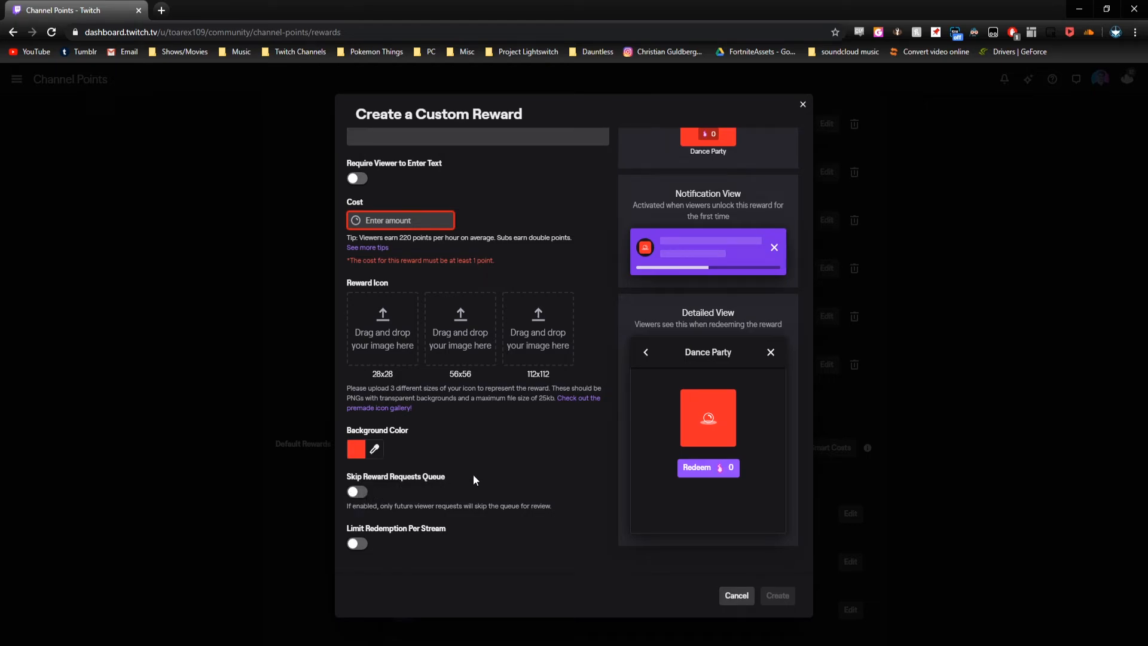
scroll(532, 485, up, 1)
scroll(533, 490, down, 1)
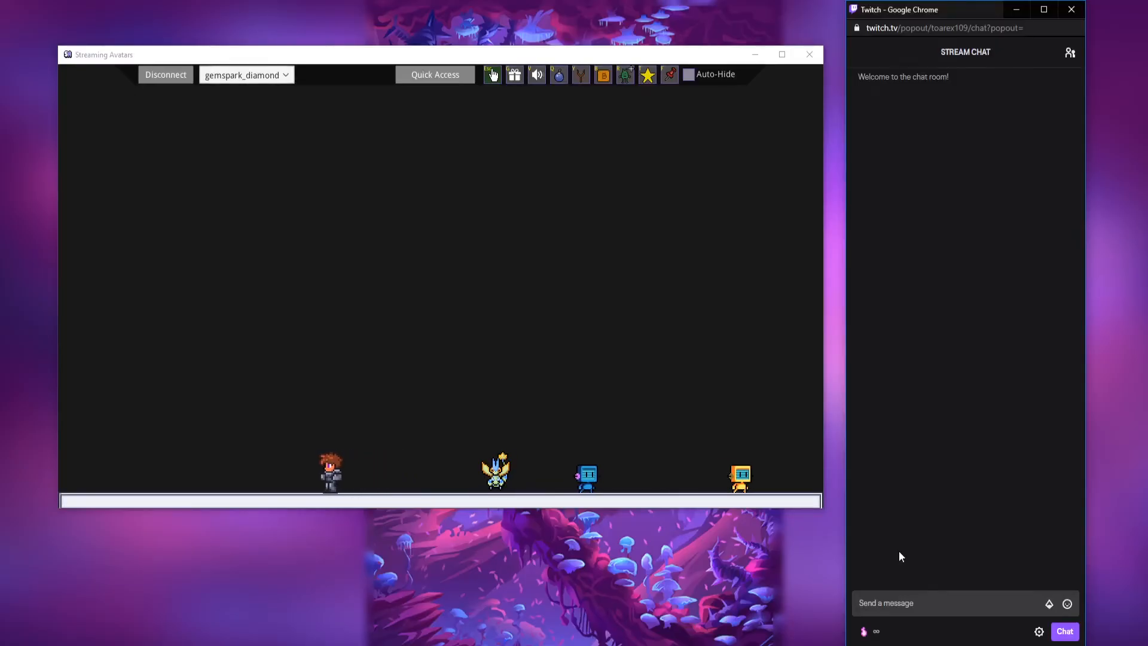
Switch to the popped-out Twitch stream chat and redeem the Dance Party reward.
click(876, 638)
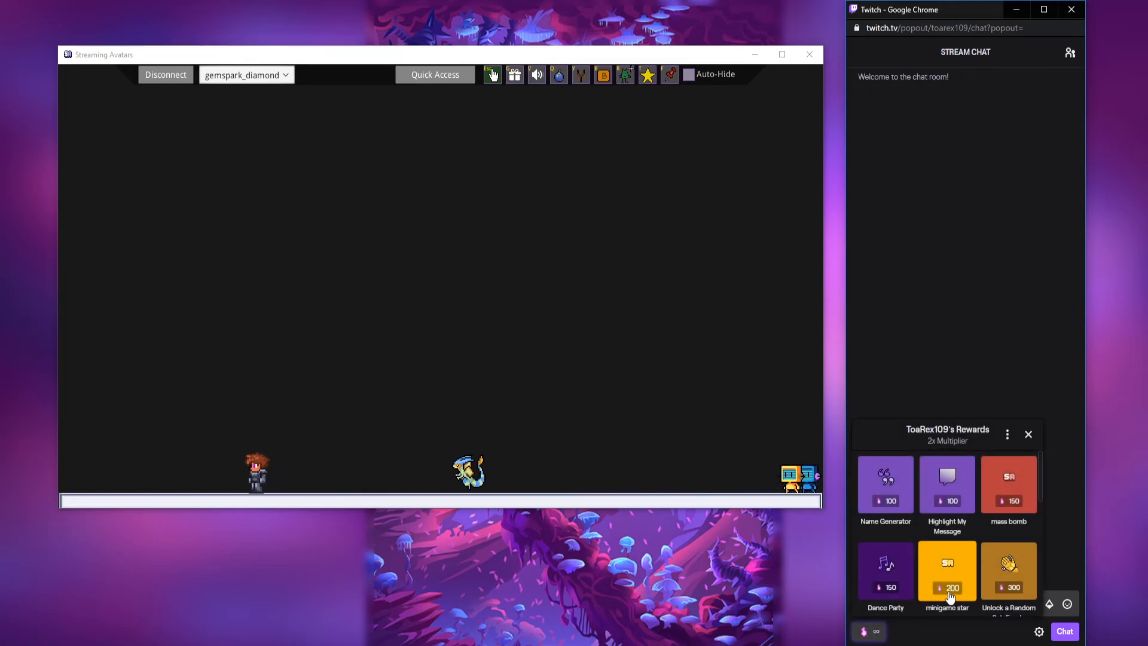
click(886, 567)
click(960, 594)
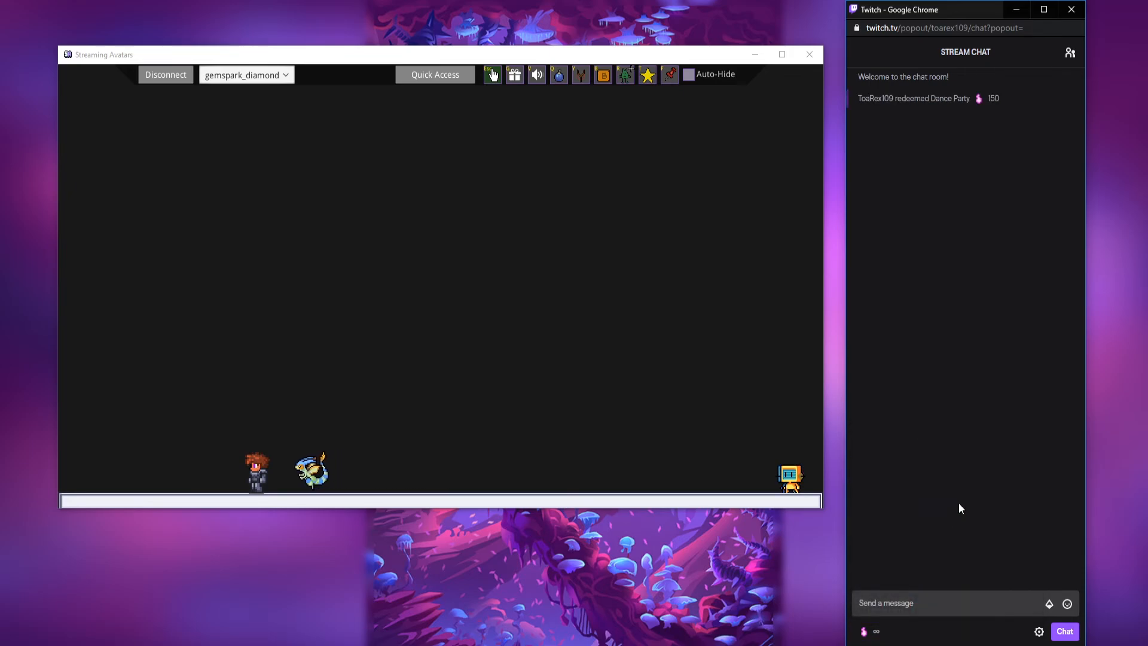